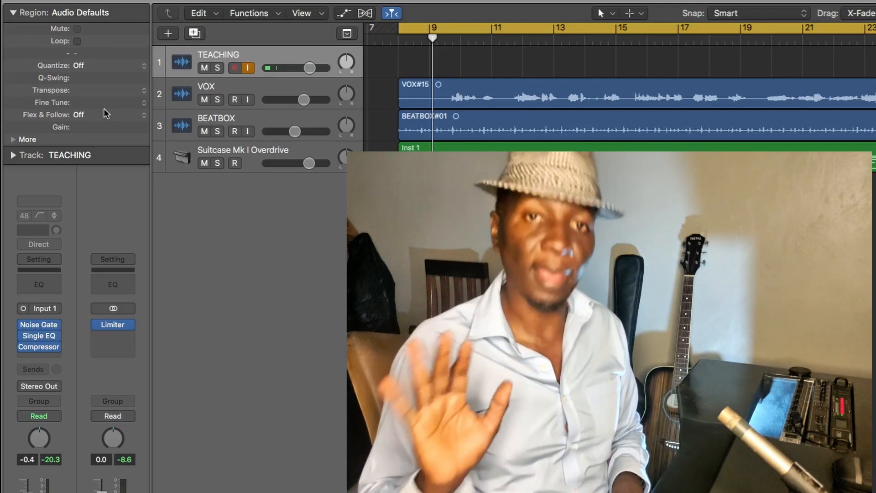
Play the arrangement briefly, stop playback and return the playhead to the start of the recorded regions
key("space")
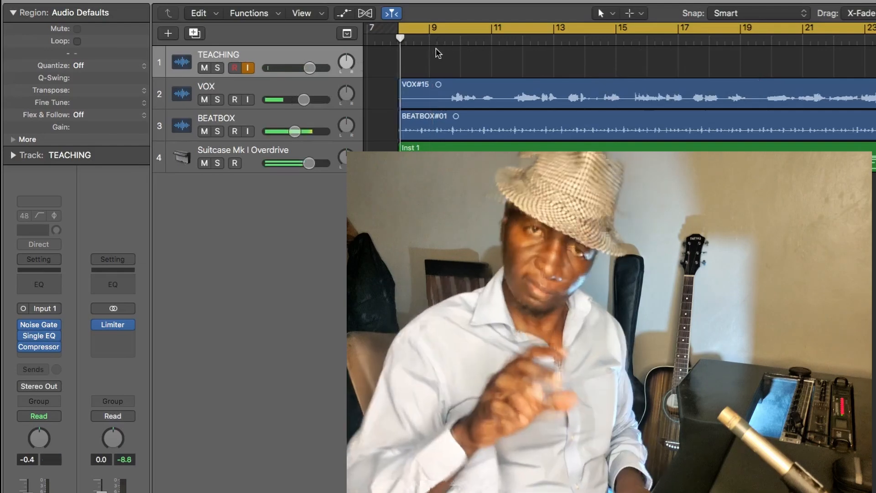
key("space")
left_click(397, 44)
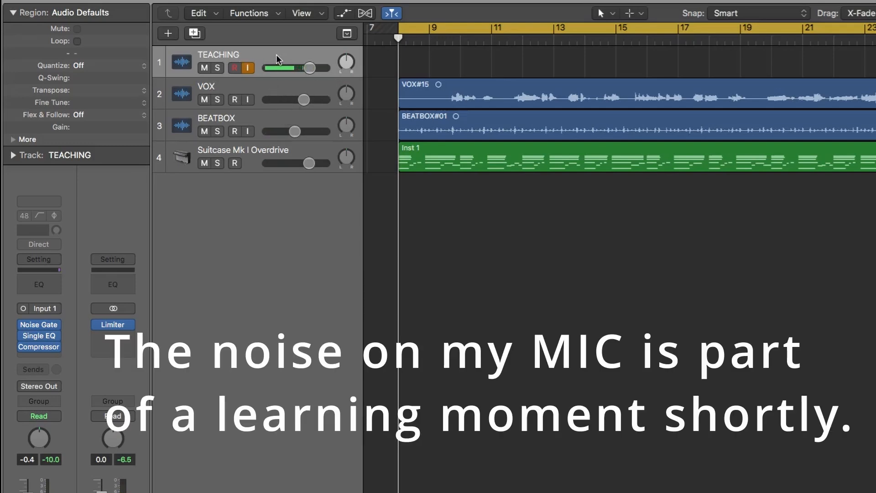
Select the VOX, BEATBOX and Suitcase Mk I Overdrive tracks in turn to inspect their channel strips
left_click(267, 94)
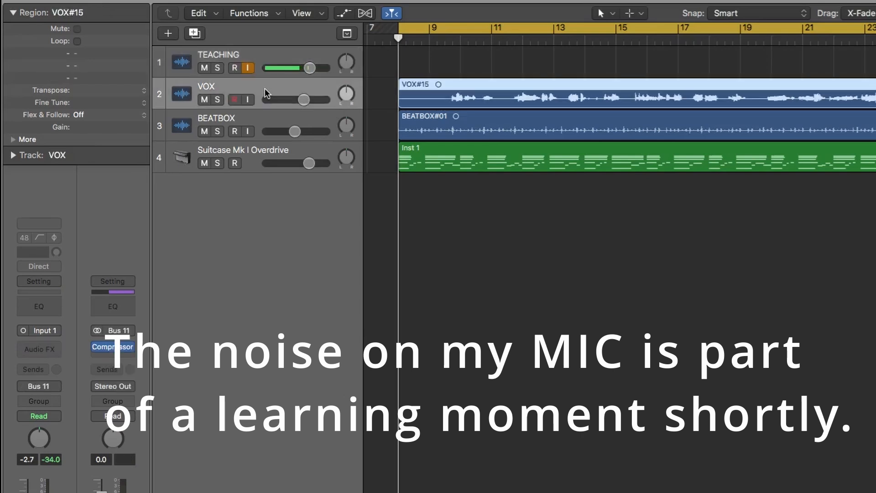
left_click(277, 124)
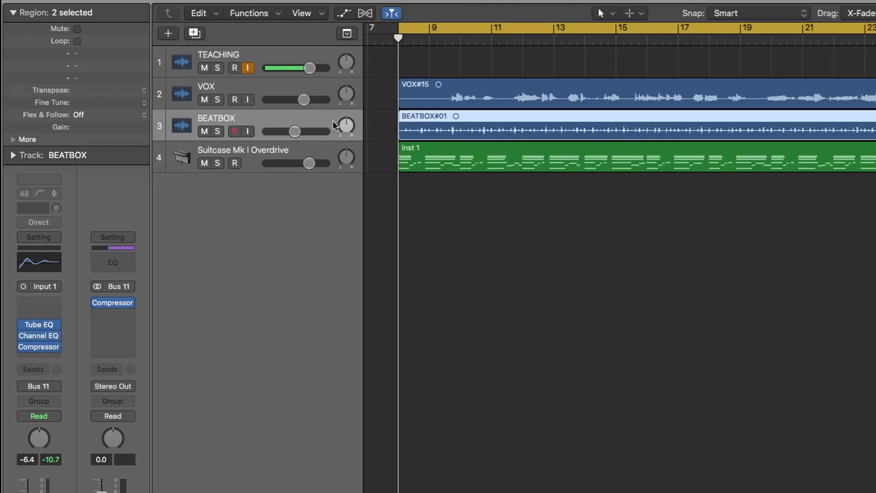
left_click(313, 152)
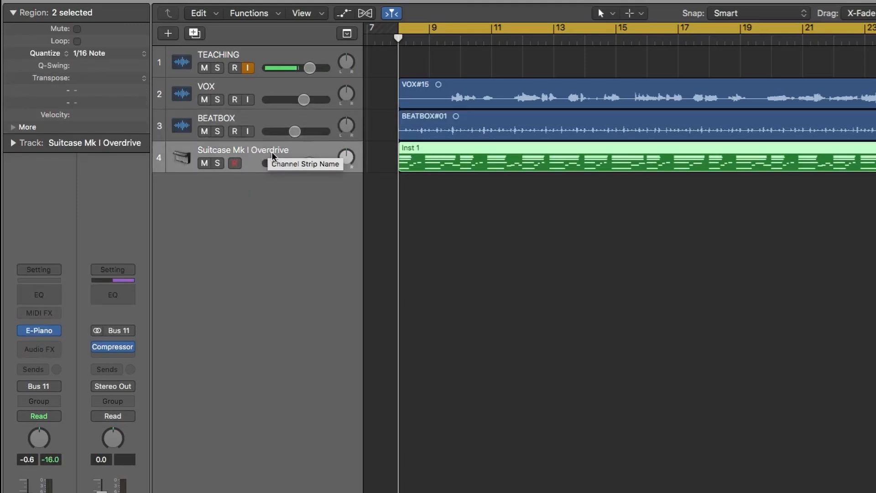
left_click(260, 89)
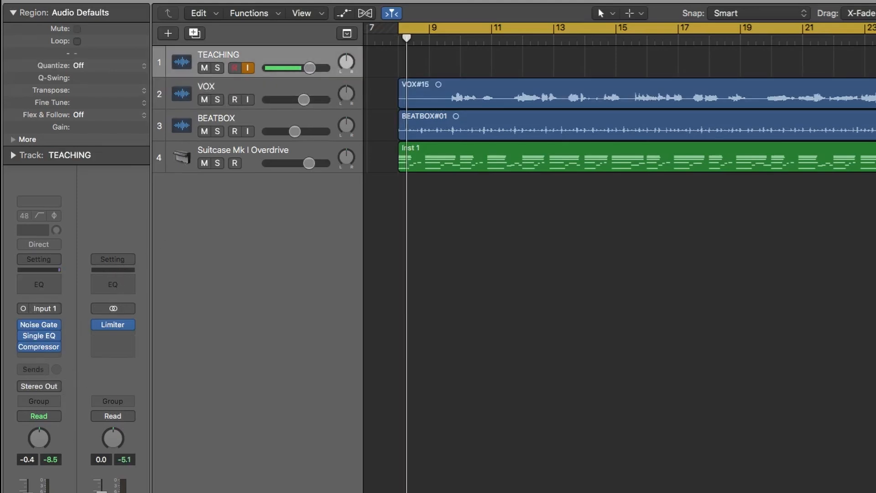
Enlarge the TEACHING track's Noise Gate window to 150%, toggle the plug-in's power and close the window
mouse_move(44, 328)
left_click(41, 329)
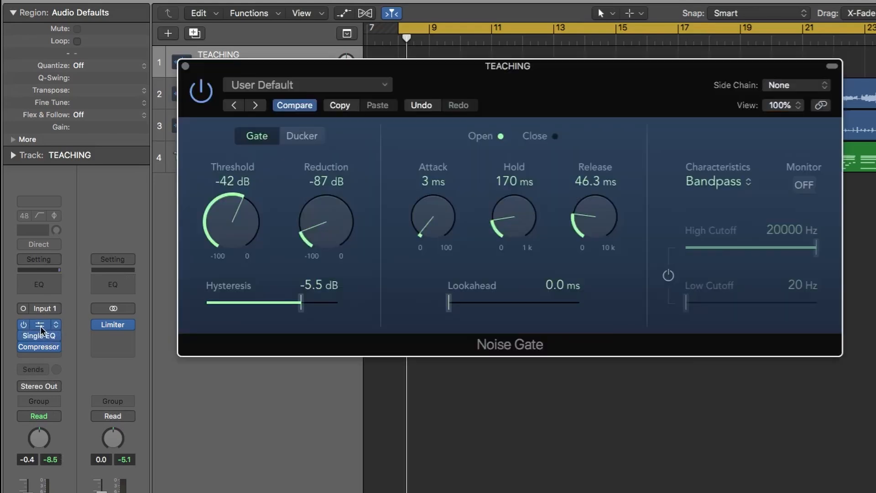
left_click(797, 106)
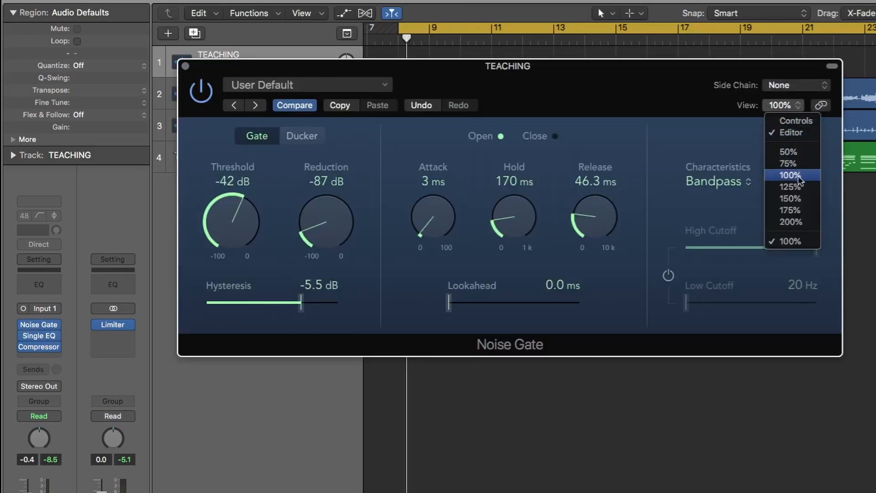
left_click(795, 198)
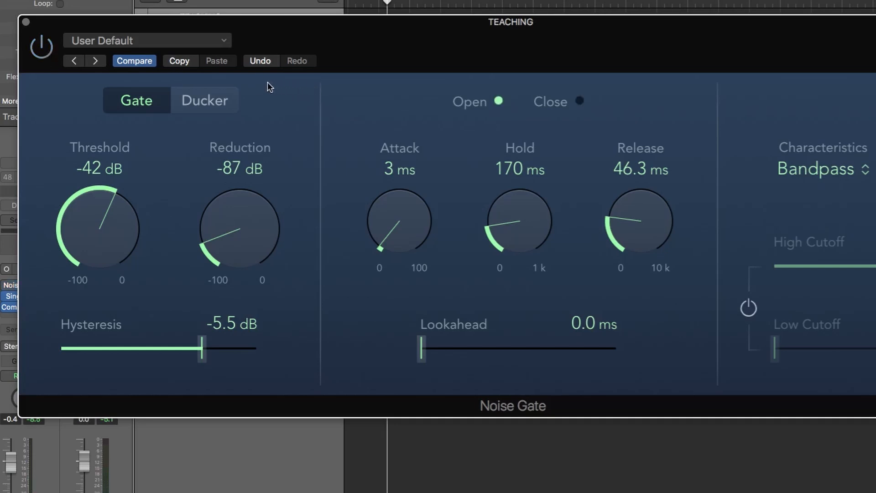
left_click(45, 51)
left_click(27, 22)
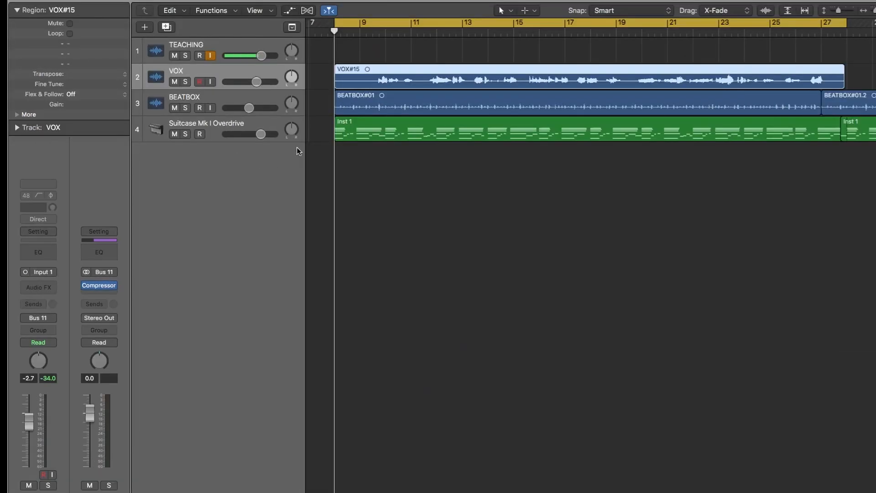
Listen to the full mix, solo the VOX track to hear the vocal alone, and turn its solo off
key("space")
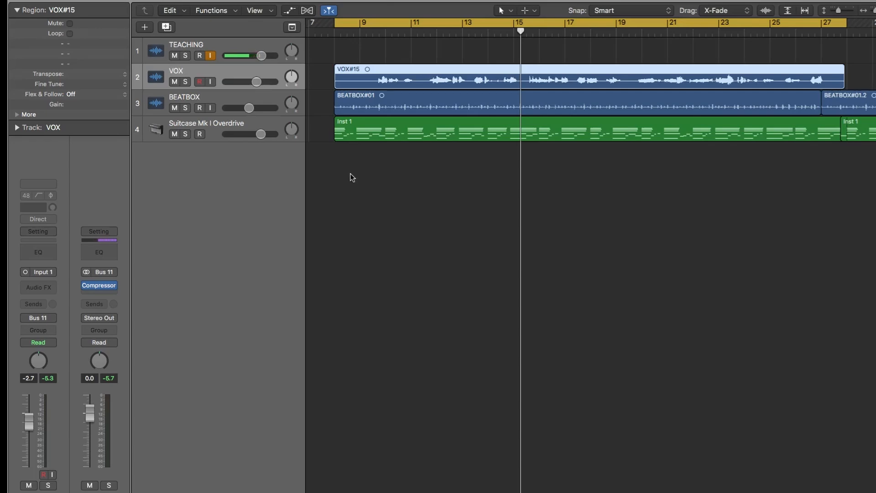
left_click(186, 82)
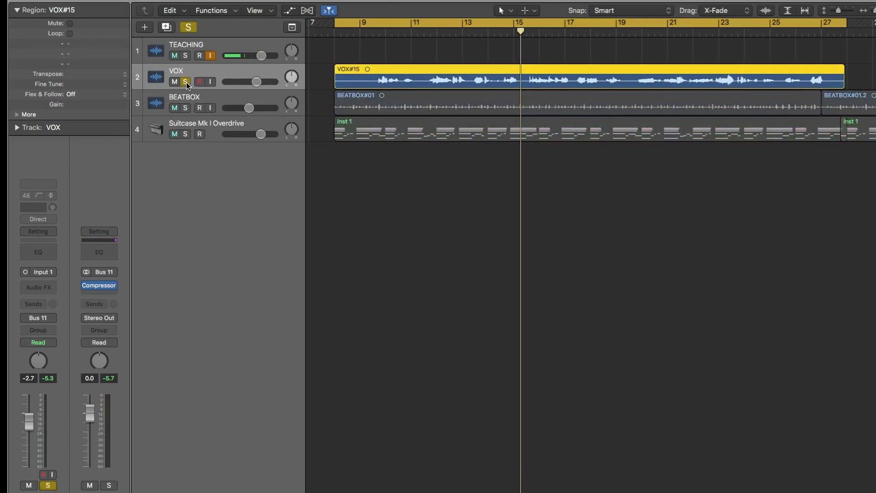
key("space")
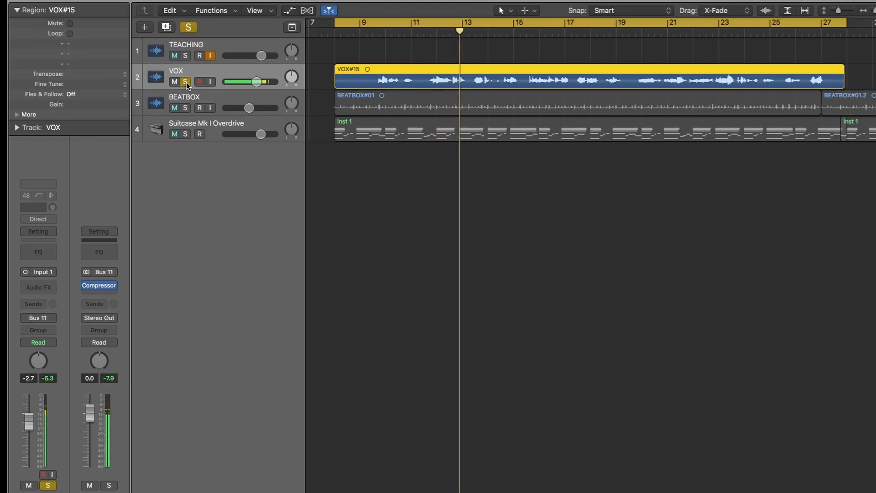
left_click(186, 82)
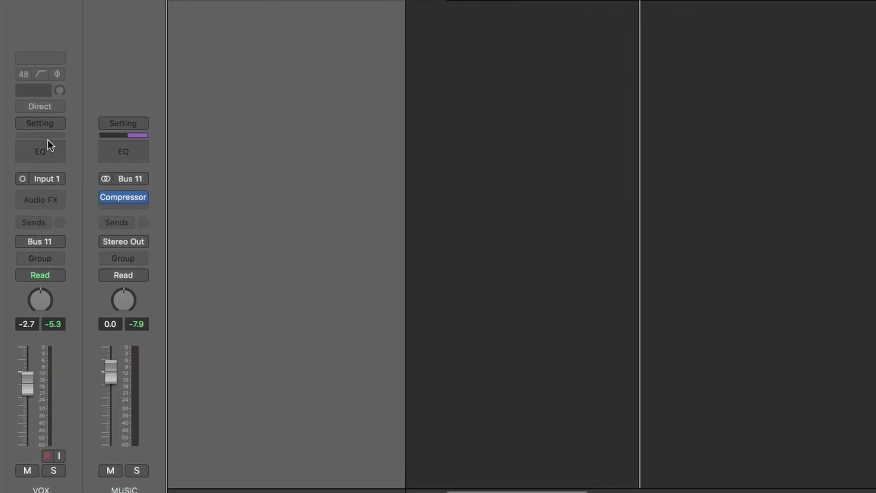
Insert a mono Noise Gate from the Dynamics effects on the VOX track
left_click(56, 199)
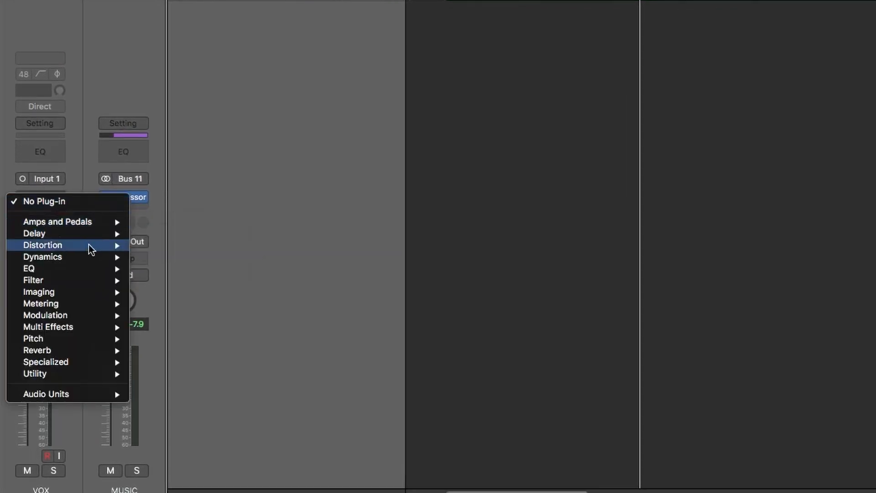
mouse_move(92, 260)
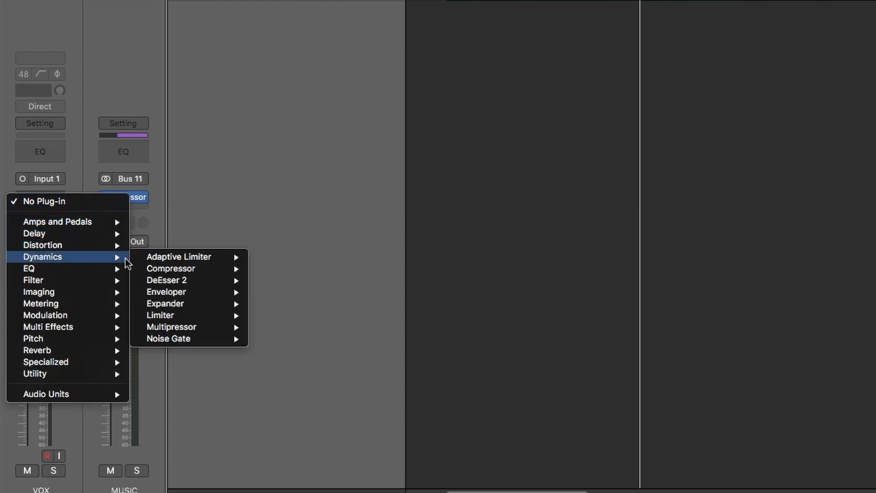
mouse_move(204, 339)
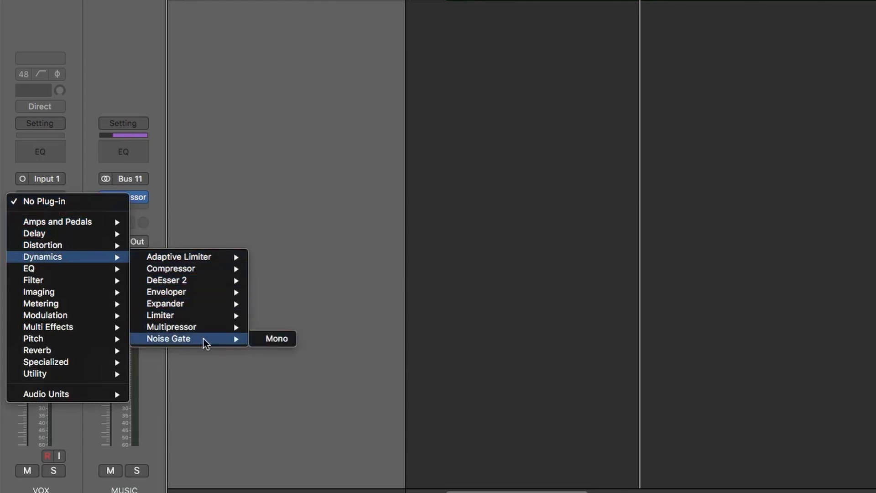
left_click(276, 338)
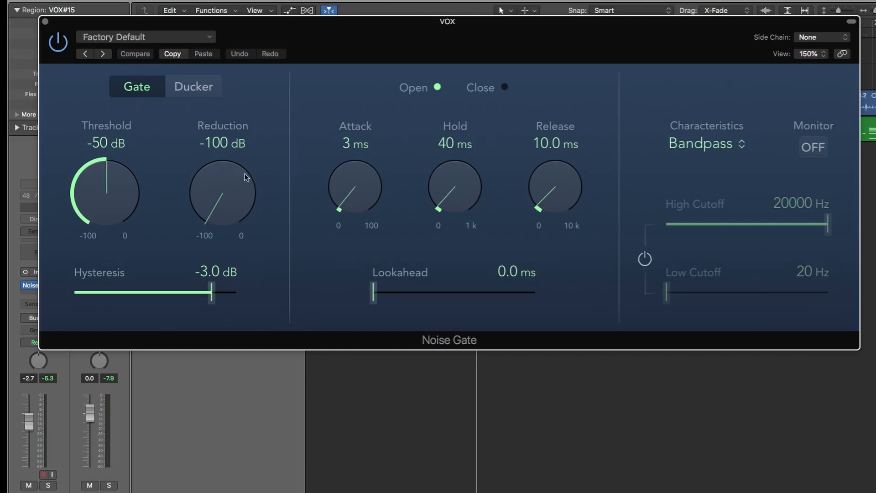
Solo the VOX track and raise the Noise Gate's Threshold to -27 dB while the vocal plays
key("s")
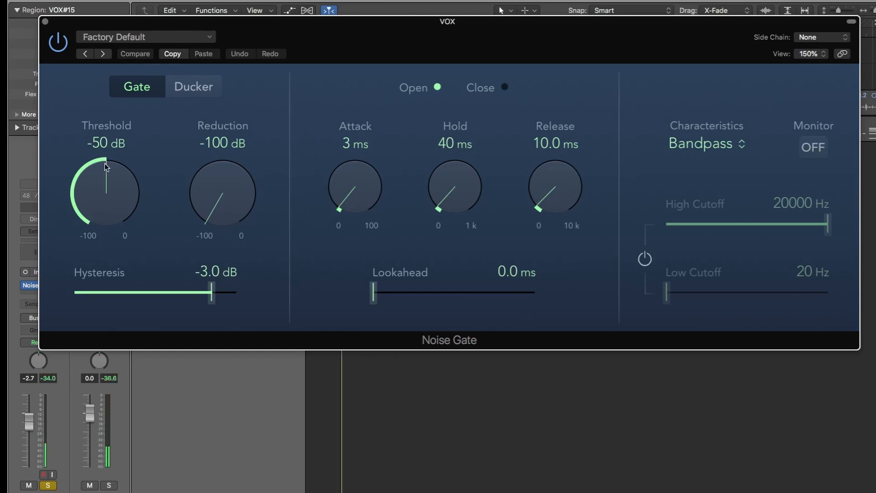
left_click_drag(106, 163, 108, 132)
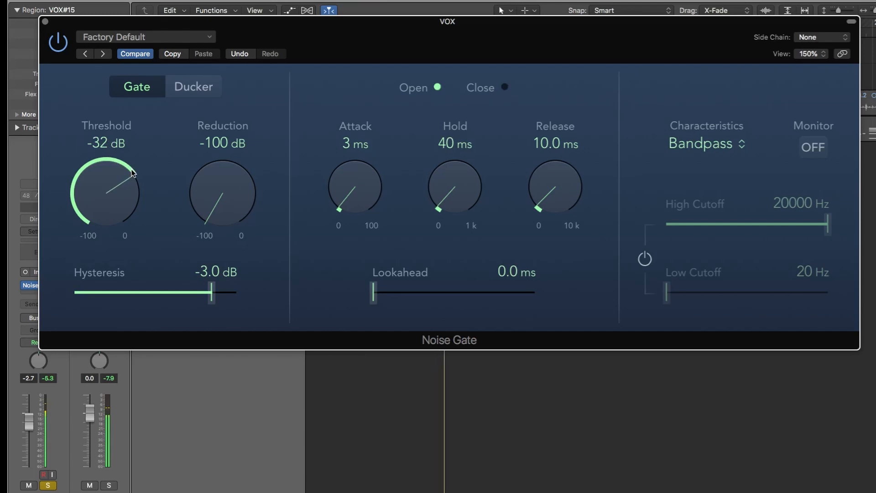
left_click_drag(131, 170, 132, 168)
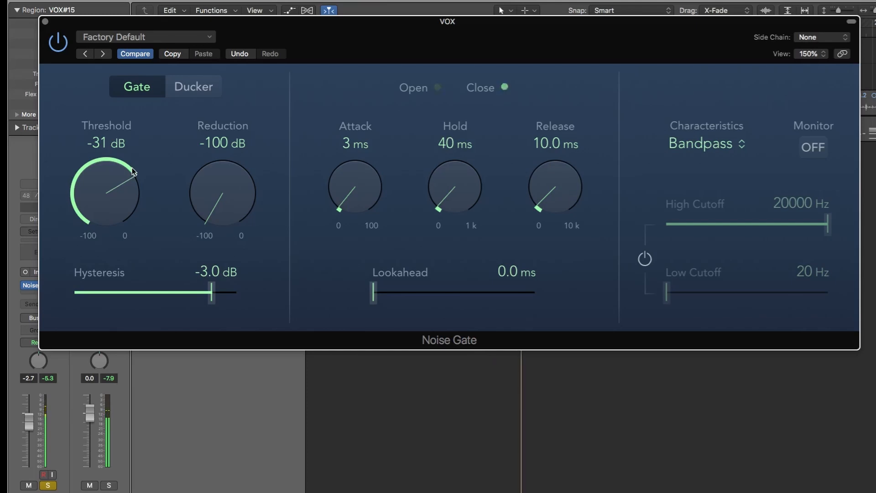
left_click_drag(132, 169, 133, 162)
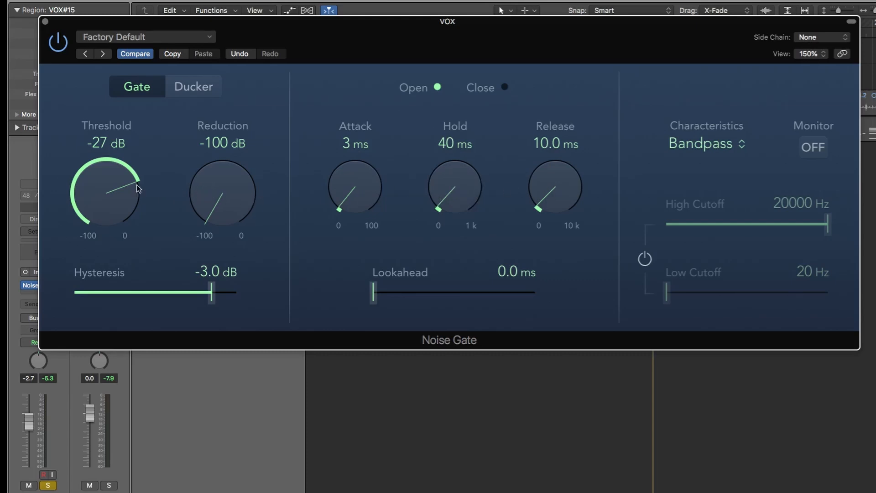
Try the Noise Gate's Reduction at -30, 0 and -24 dB, listening to the soloed vocal, and return it to -100 dB
left_click_drag(187, 190, 201, 208)
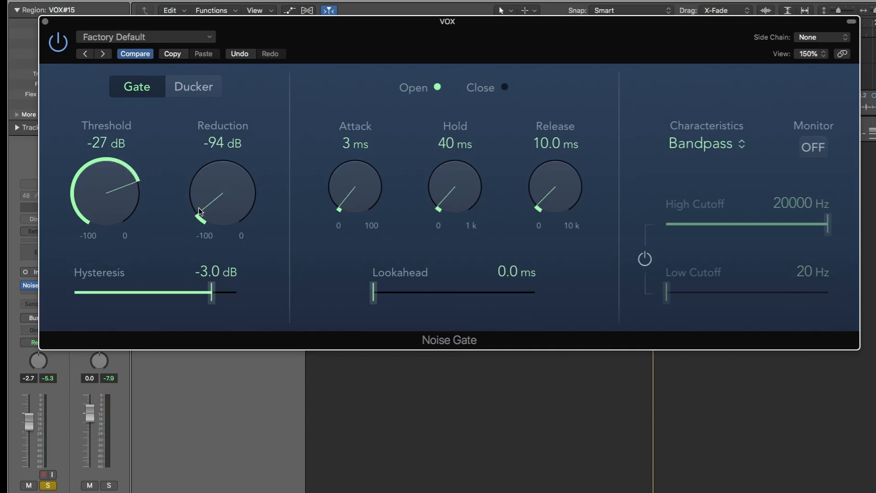
left_click_drag(200, 210, 213, 110)
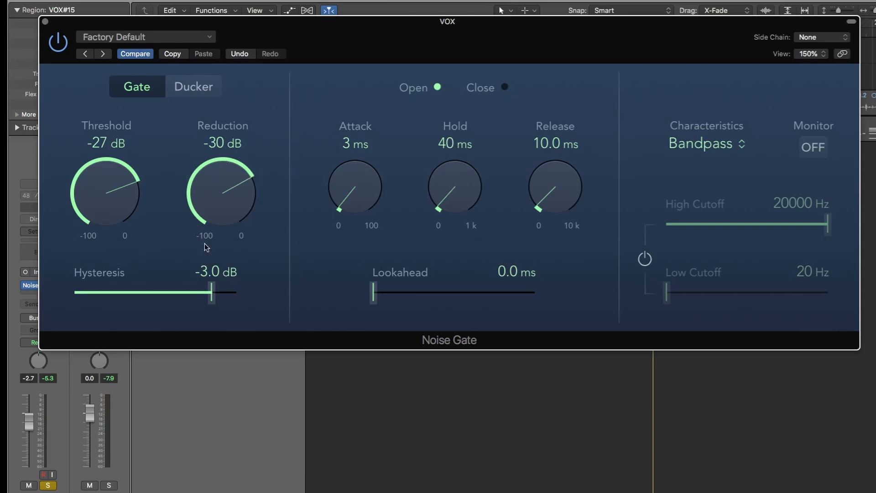
key("space")
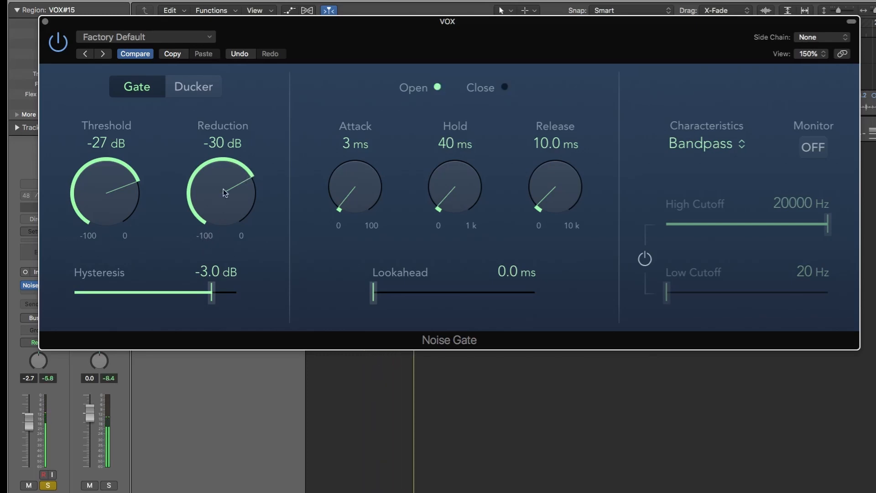
left_click_drag(250, 177, 252, 124)
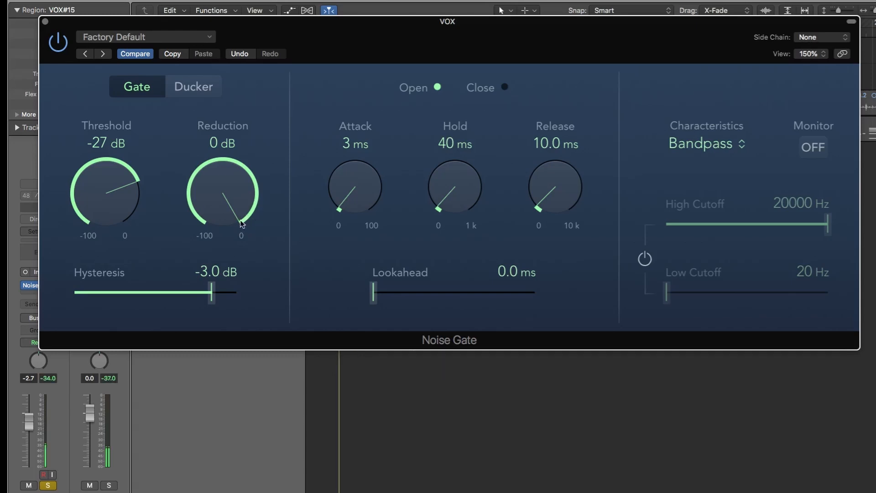
left_click_drag(244, 220, 240, 269)
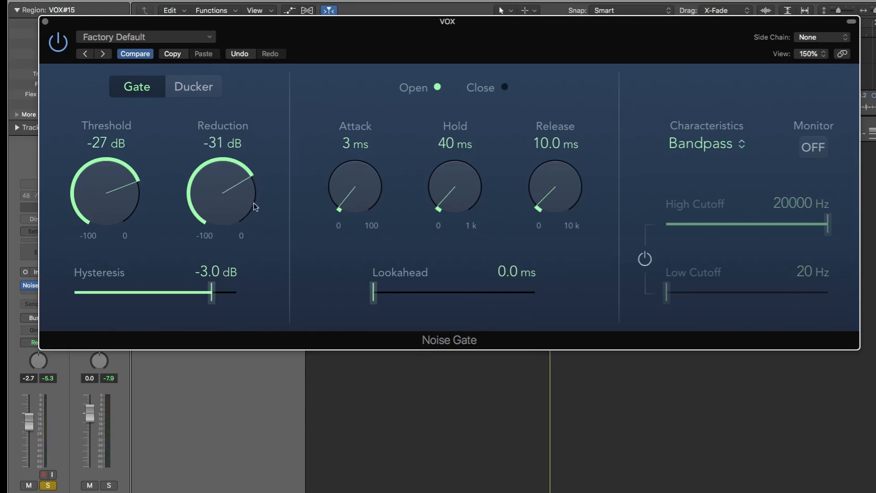
left_click_drag(248, 175, 211, 343)
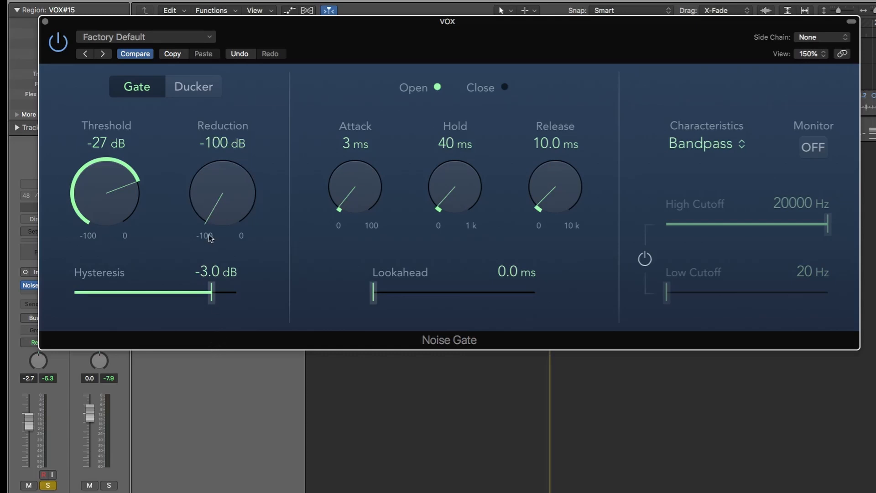
left_click_drag(205, 210, 227, 93)
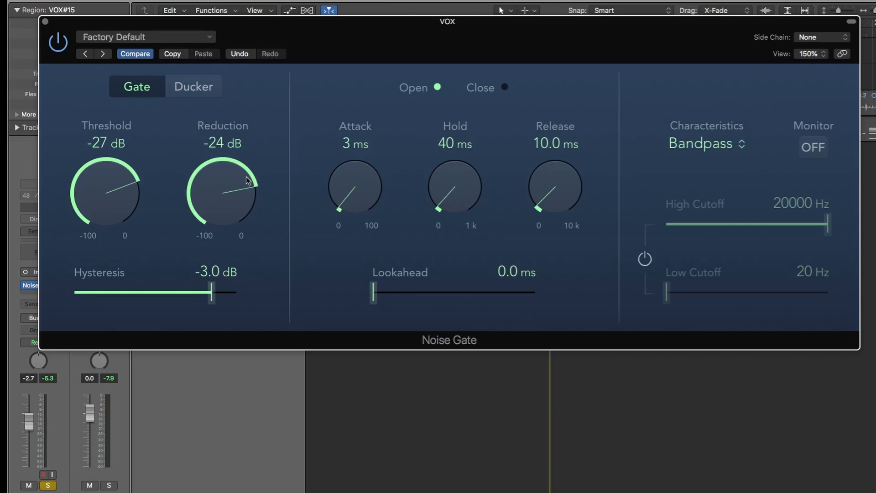
left_click_drag(247, 180, 230, 329)
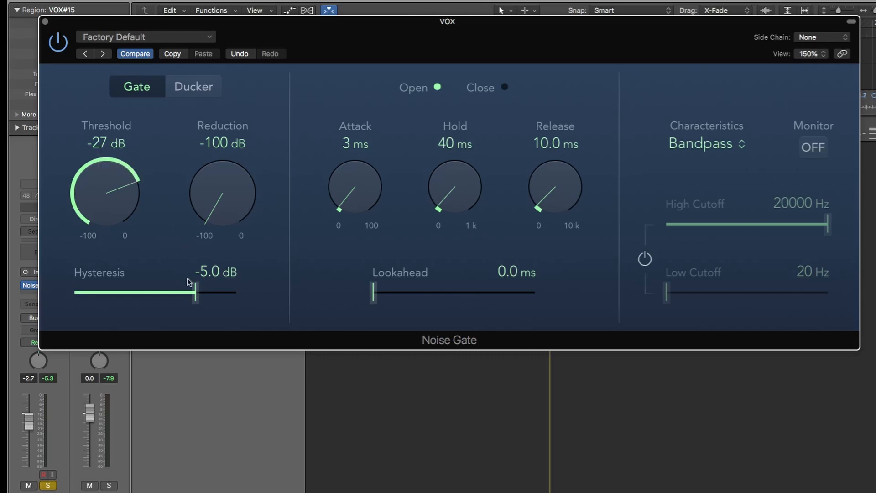
Set the Noise Gate's Hysteresis to -7 dB while listening to the soloed vocal
left_click_drag(194, 292, 191, 292)
key("space")
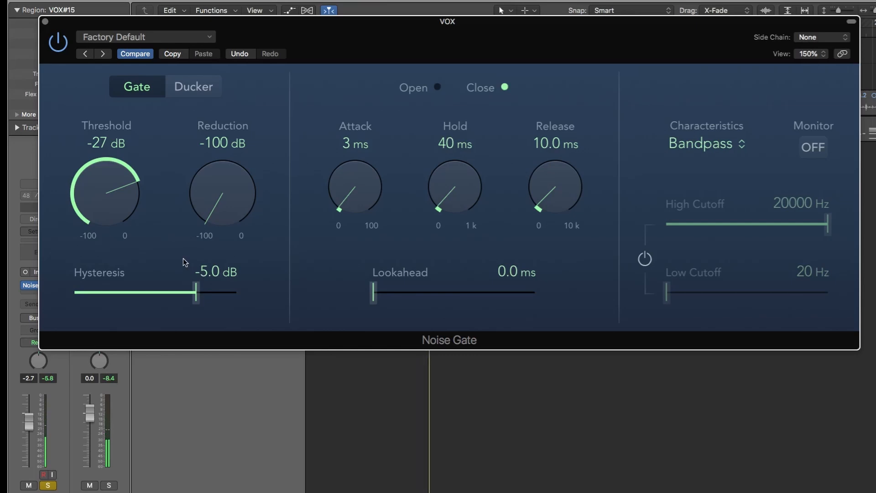
left_click_drag(197, 291, 184, 291)
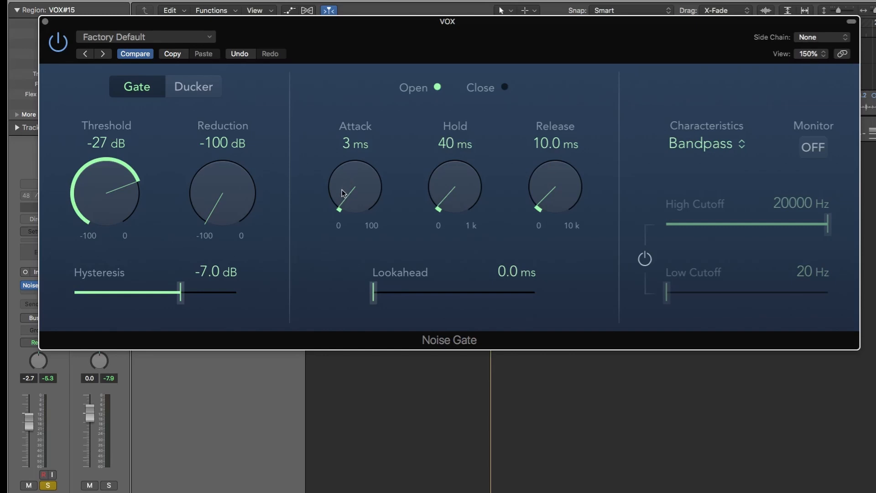
Set the Noise Gate's Attack to 6 ms and its Hold to 40 ms
left_click_drag(341, 188, 344, 213)
left_click_drag(347, 197, 343, 165)
left_click_drag(335, 183, 340, 211)
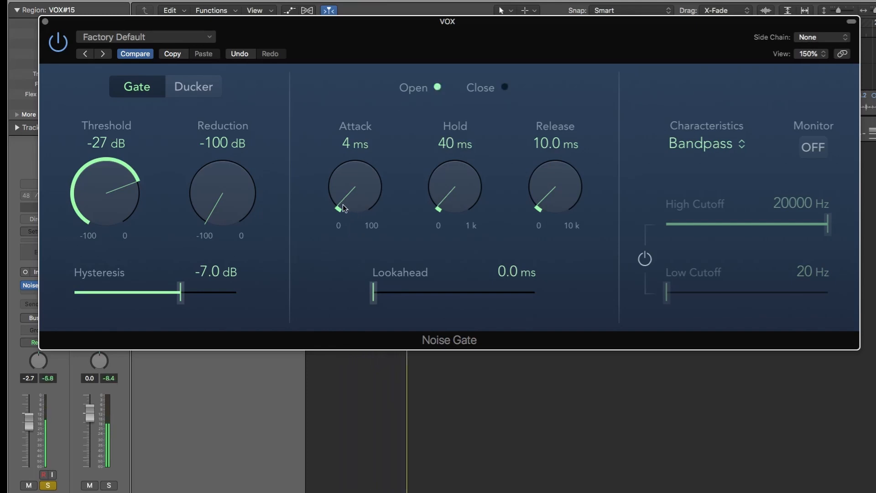
left_click_drag(343, 208, 341, 205)
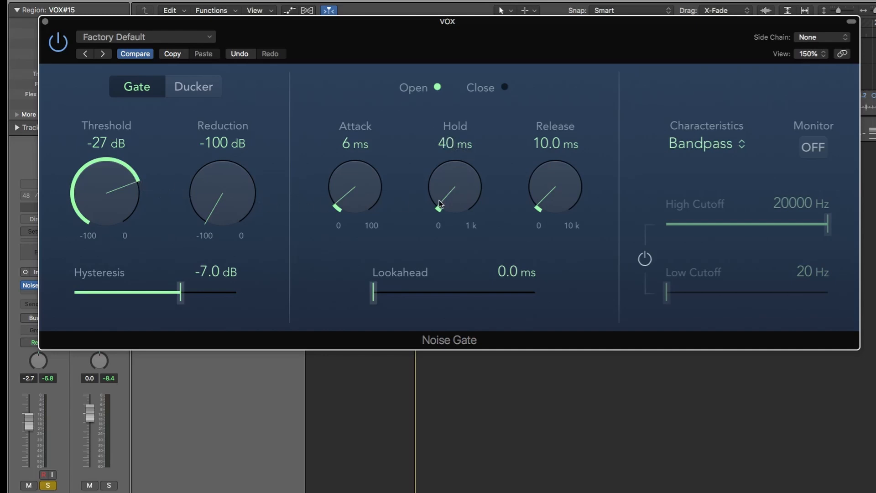
left_click_drag(439, 199, 437, 201)
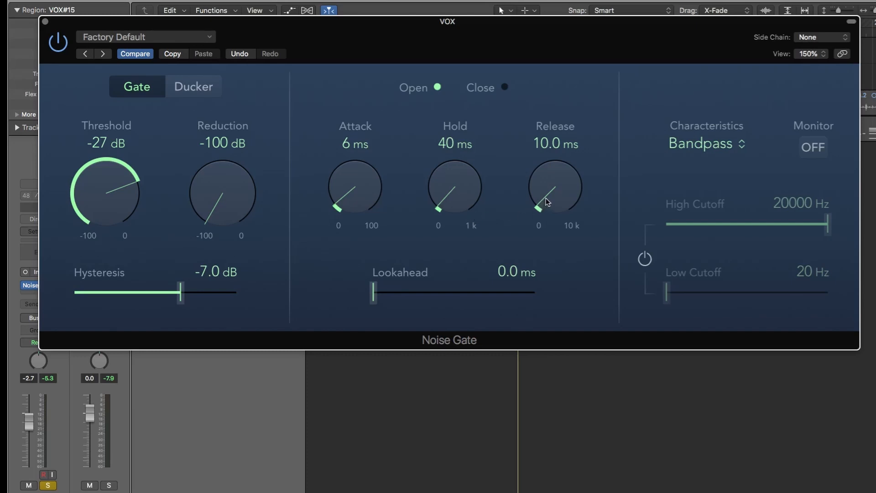
Raise the Noise Gate's Release to 233.6 ms and set its Hold to 60 ms while listening to the soloed vocal
left_click_drag(547, 203, 560, 241)
left_click_drag(543, 207, 540, 188)
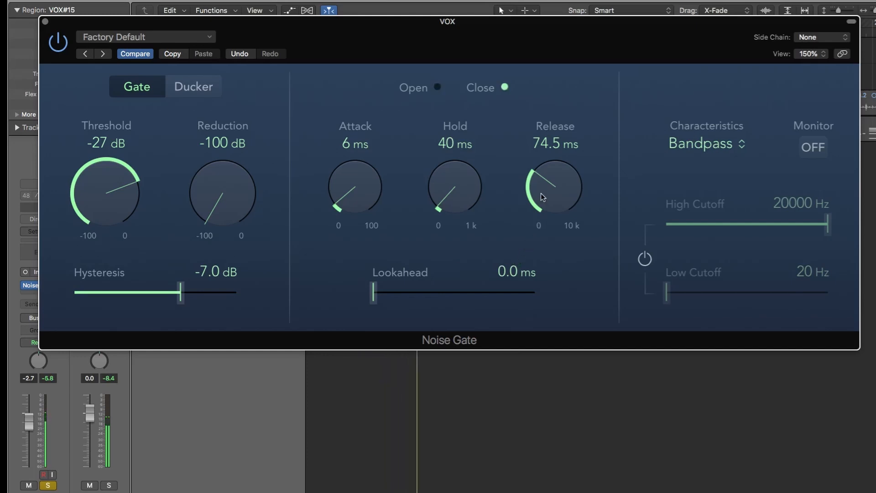
left_click_drag(540, 193, 542, 177)
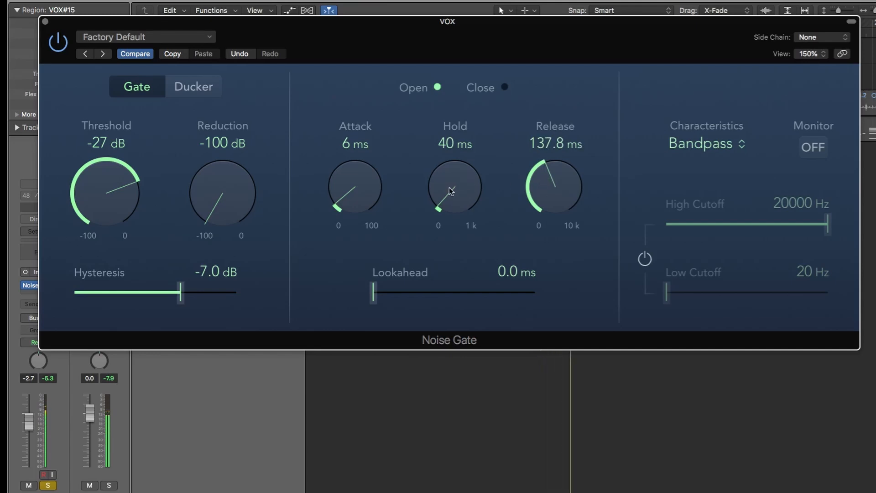
left_click_drag(447, 194, 443, 184)
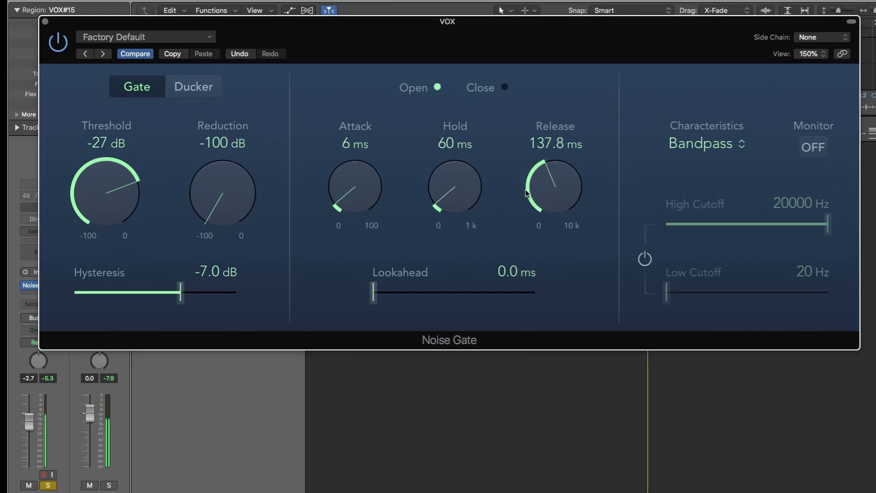
left_click_drag(535, 180, 535, 169)
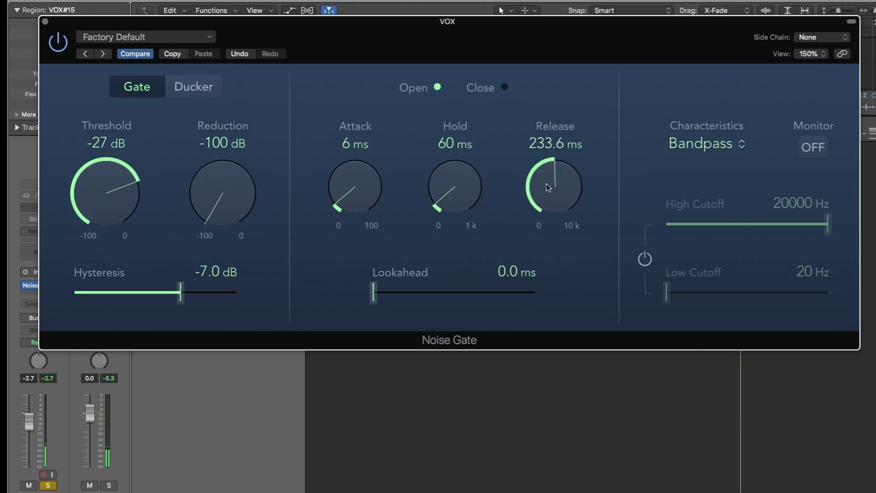
Set the Noise Gate's Attack to 10 ms and its Release to 709.1 ms
scroll(546, 184, "up", 2)
scroll(546, 183, "up", 1)
scroll(341, 189, "up", 2)
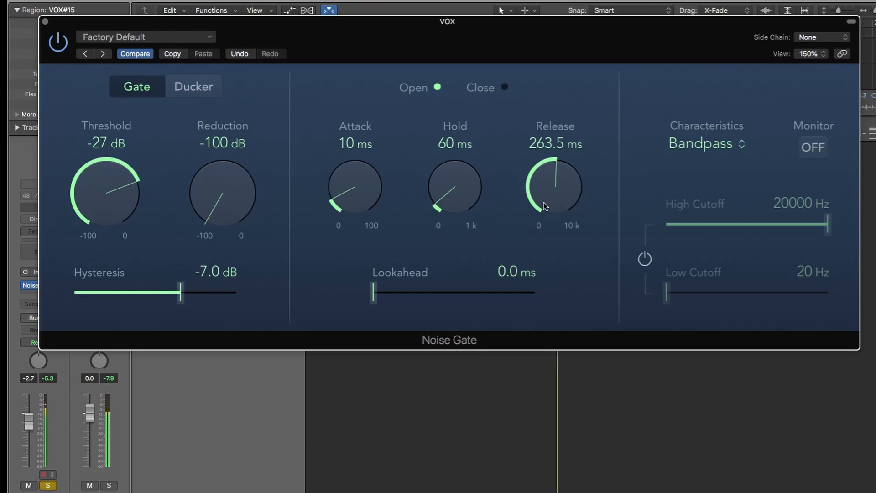
left_click_drag(543, 201, 576, 287)
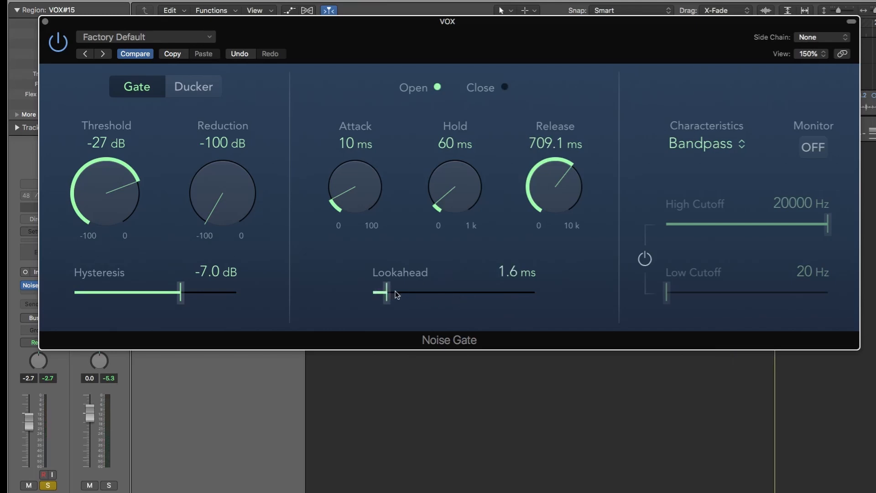
Set the Noise Gate's Lookahead to 9.0 ms
left_click_drag(386, 294, 388, 294)
left_click_drag(382, 295, 430, 289)
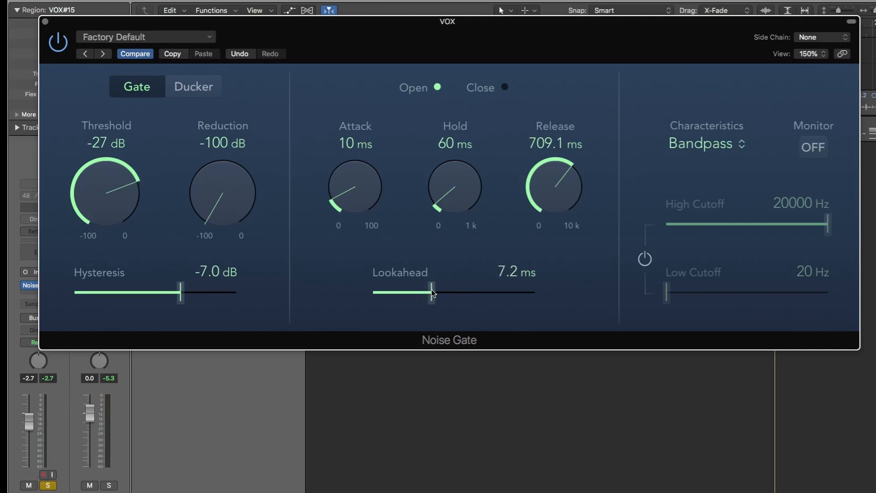
left_click_drag(443, 293, 446, 290)
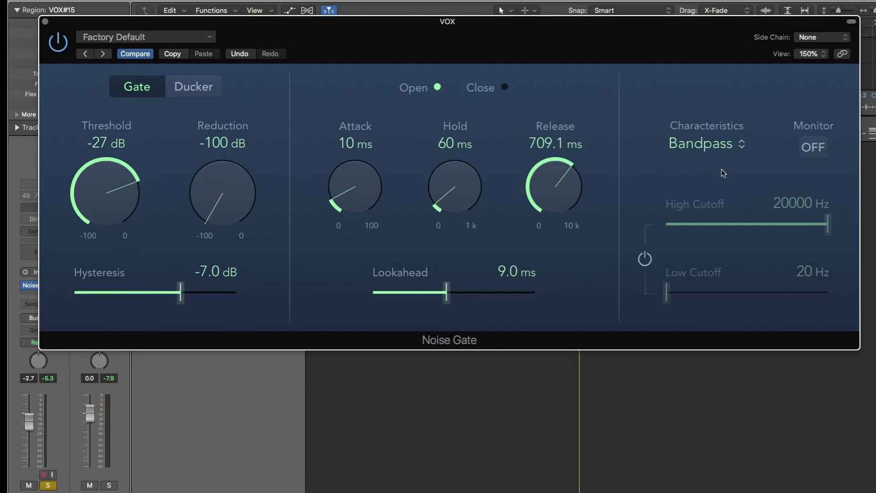
Set the gate filter's Low Cutoff to 310 Hz and High Cutoff to 1700 Hz, monitoring the filtered signal while adjusting
left_click_drag(667, 292, 690, 294)
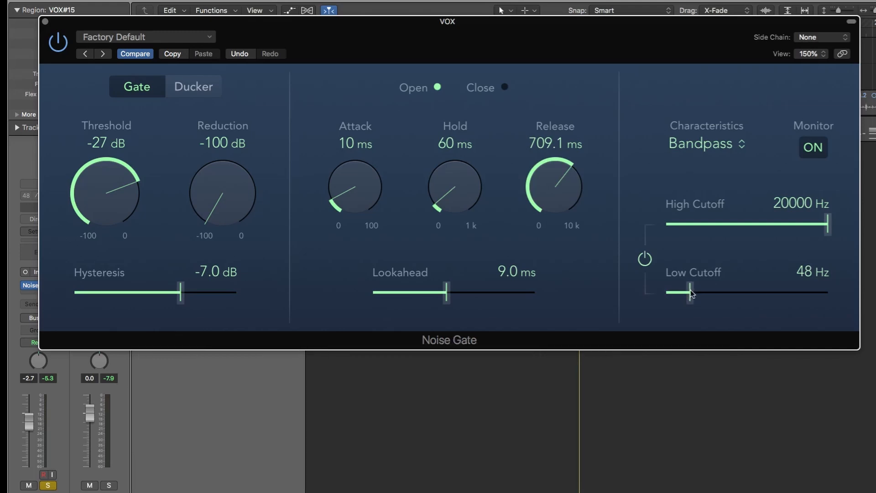
left_click(812, 146)
left_click_drag(829, 230, 738, 226)
left_click_drag(690, 292, 727, 296)
left_click_drag(737, 231, 766, 235)
left_click_drag(728, 295, 739, 295)
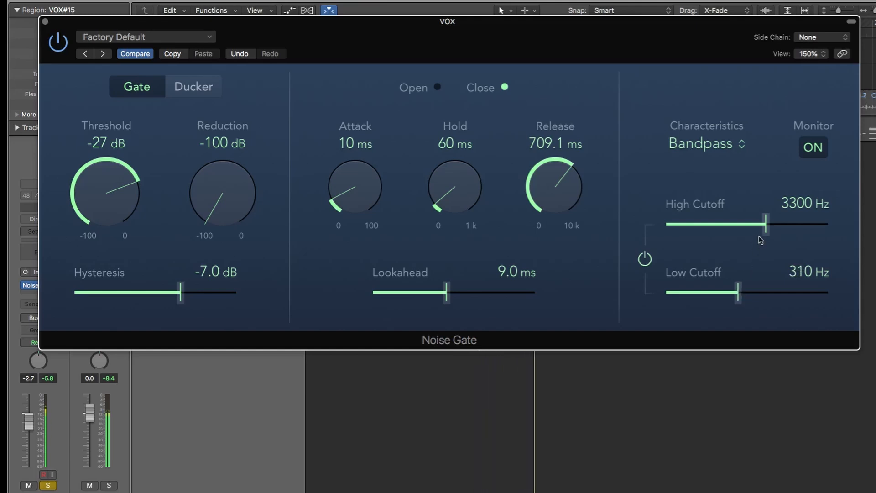
left_click_drag(765, 224, 740, 226)
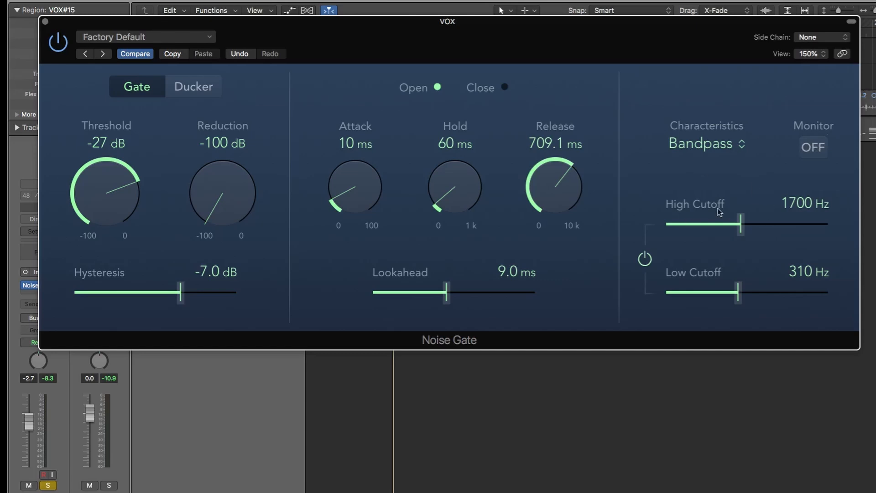
Switch the cutoff filter off and back on, and view the Characteristics options, keeping Bandpass
left_click(643, 262)
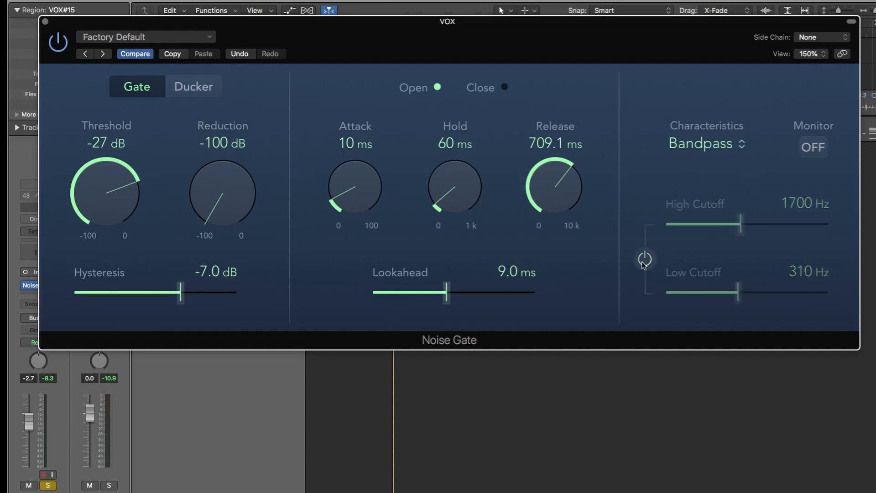
left_click(642, 263)
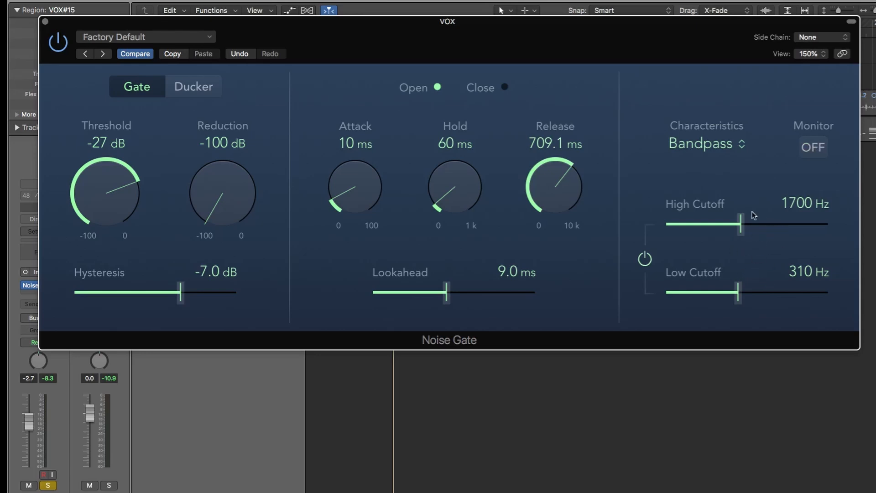
left_click(743, 144)
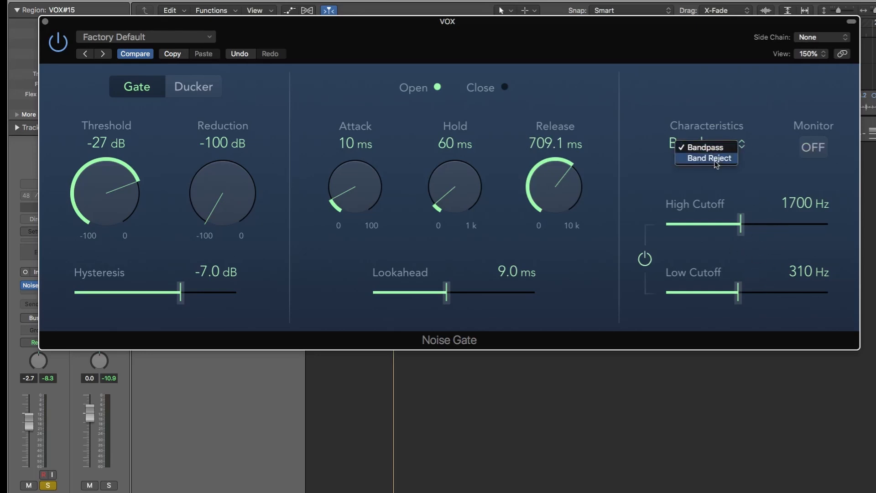
left_click(748, 141)
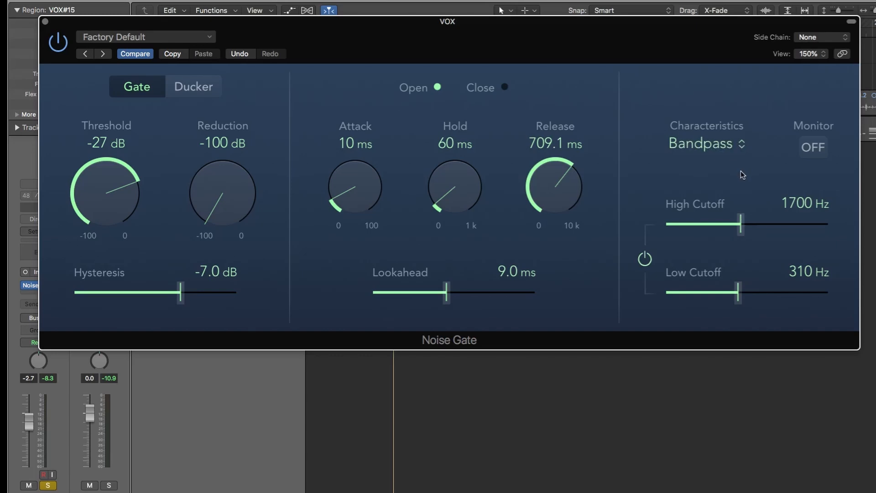
left_click(744, 145)
left_click(753, 143)
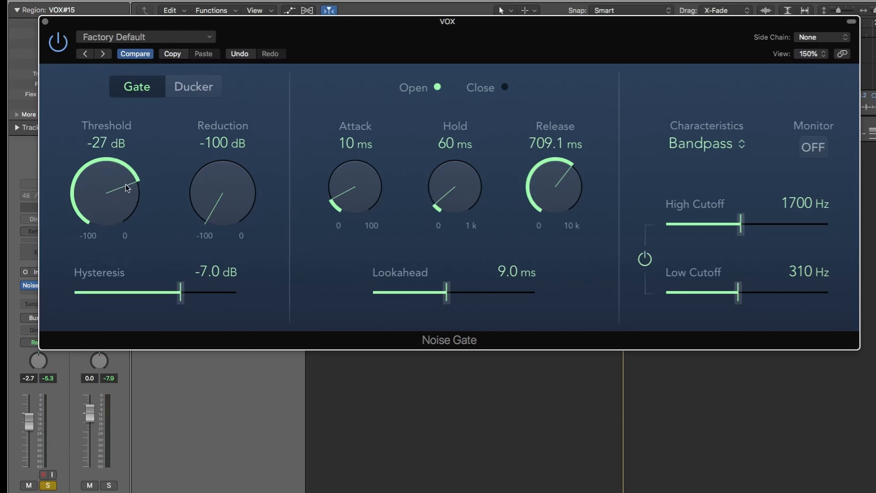
Set the Threshold to -25 dB and compare the playing vocal with the Noise Gate bypassed and re-enabled
left_click_drag(125, 183, 129, 177)
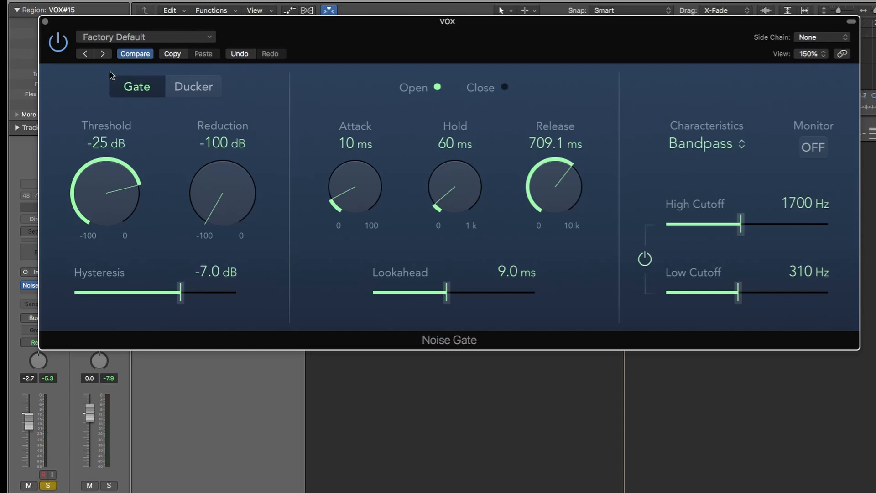
left_click(58, 42)
key("space")
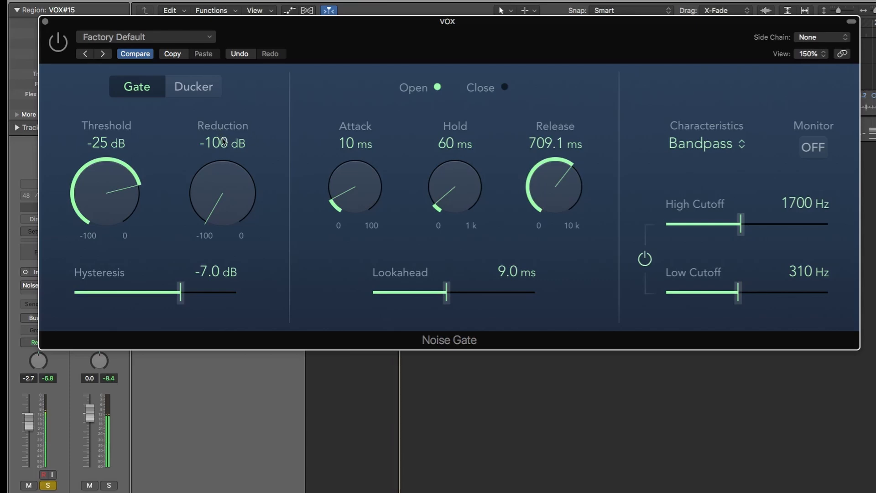
left_click(59, 45)
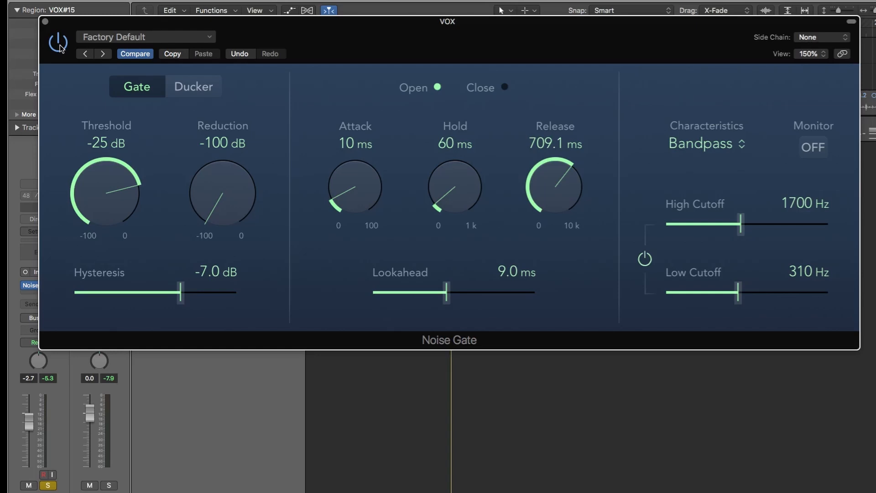
Preview the Noise Gate's Ducker mode and return to Gate mode
left_click(189, 86)
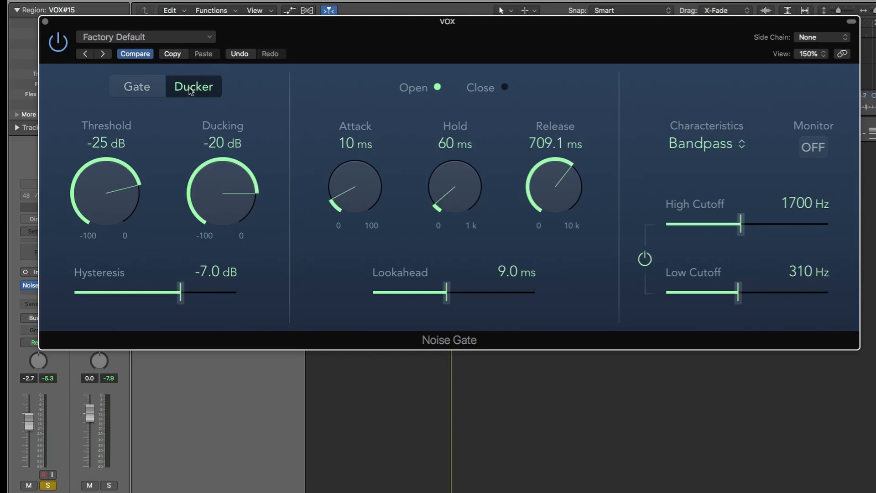
left_click(139, 89)
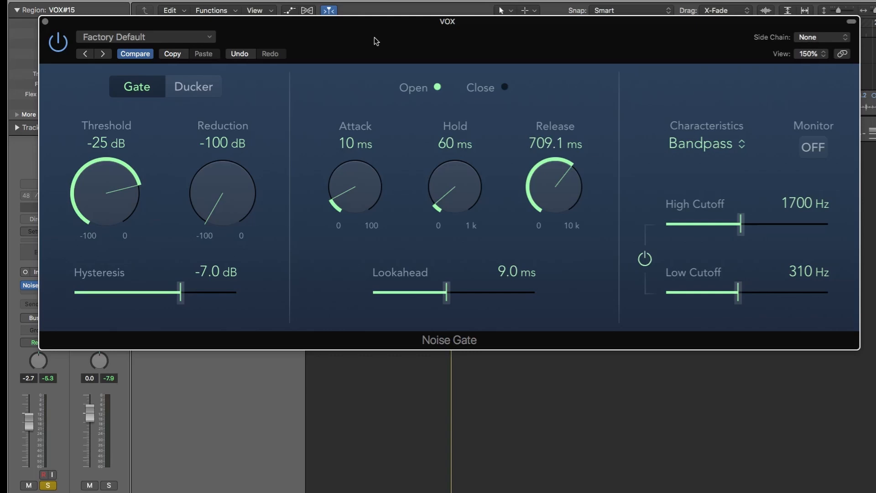
Move the Noise Gate window slightly and turn off the VOX track's solo to hear the vocal in the full mix
left_click_drag(373, 36, 375, 47)
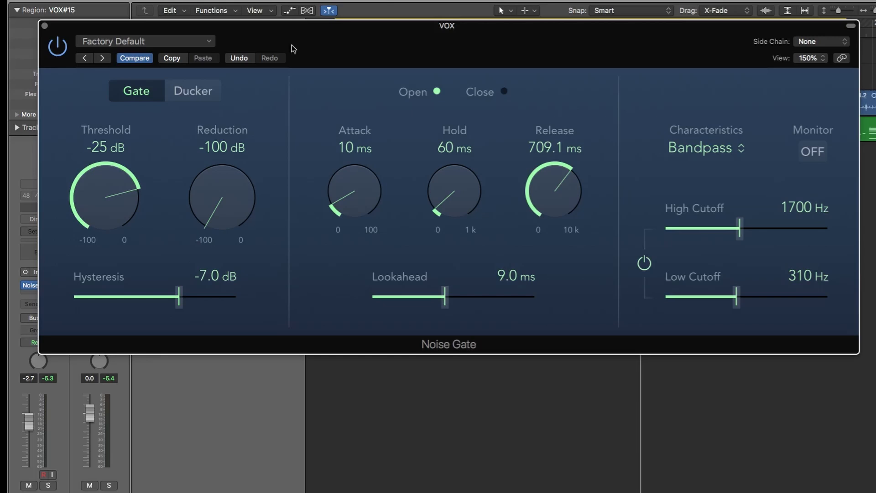
key("s")
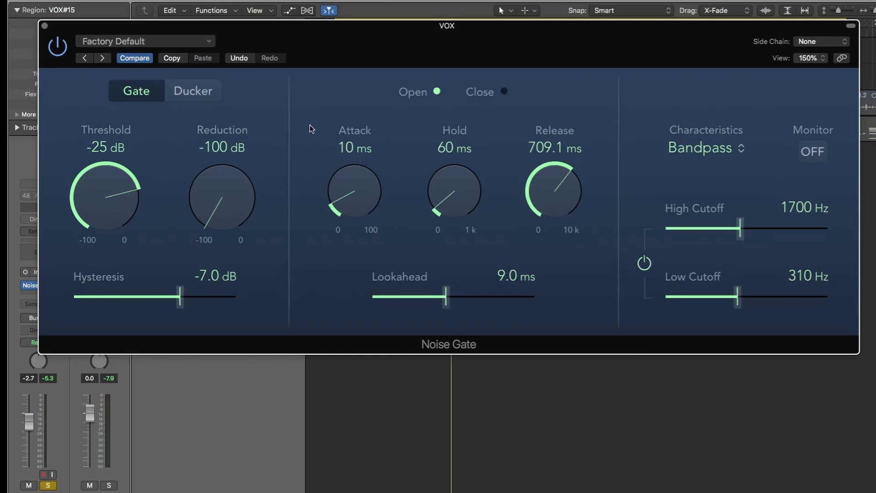
key("s")
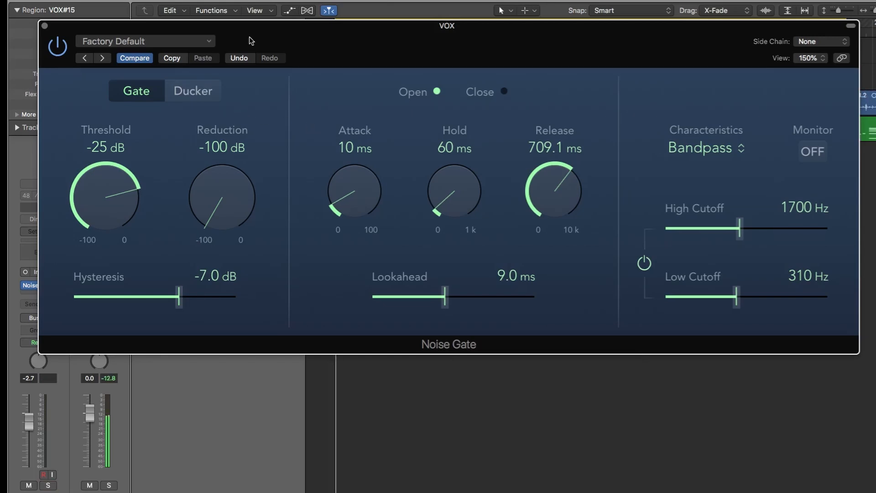